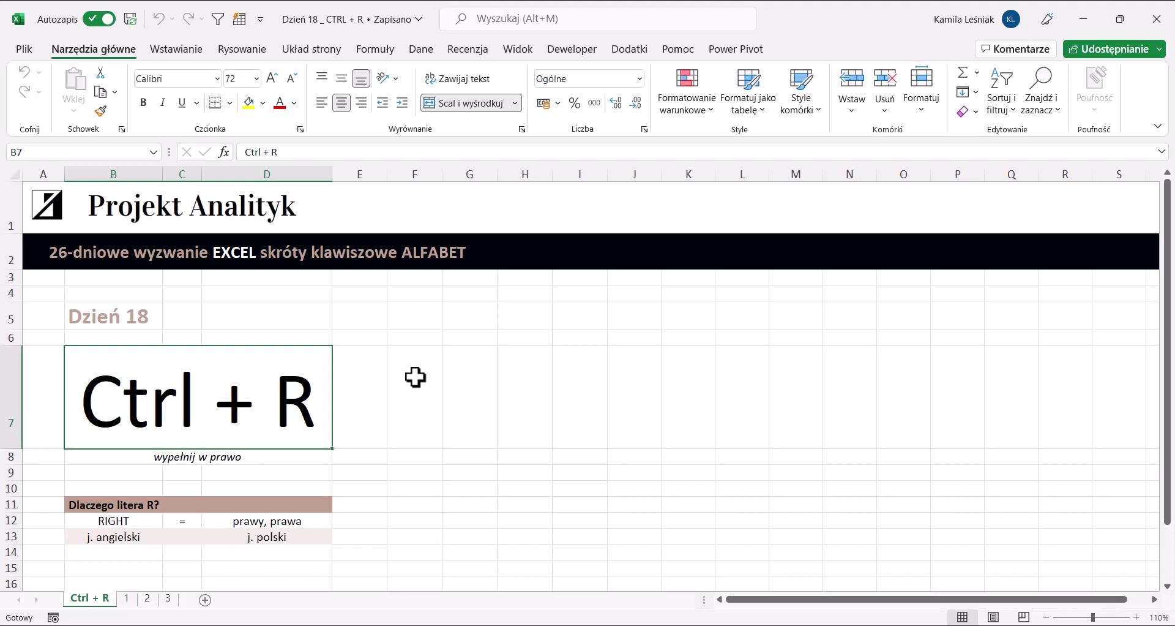
# Go to sheet 1, which holds the Firma and Cena jednostkowa exercise table.
pyautogui.click(127, 599)
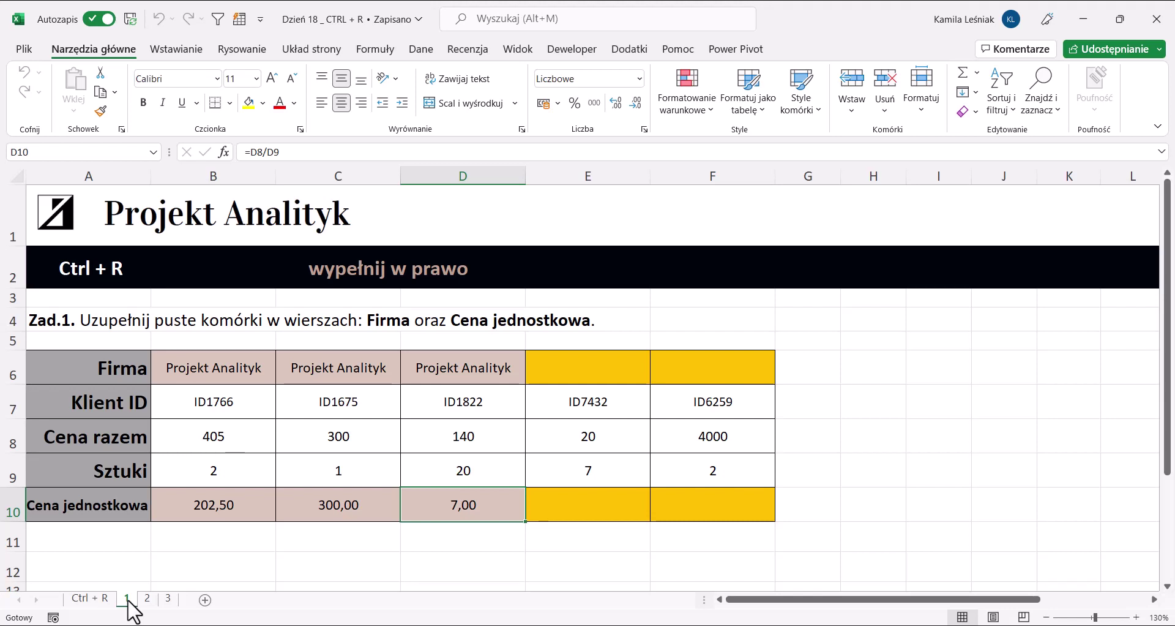
# Copy 'Projekt Analityk' from D6 into E6 and F6 with Ctrl+R.
pyautogui.click(128, 601)
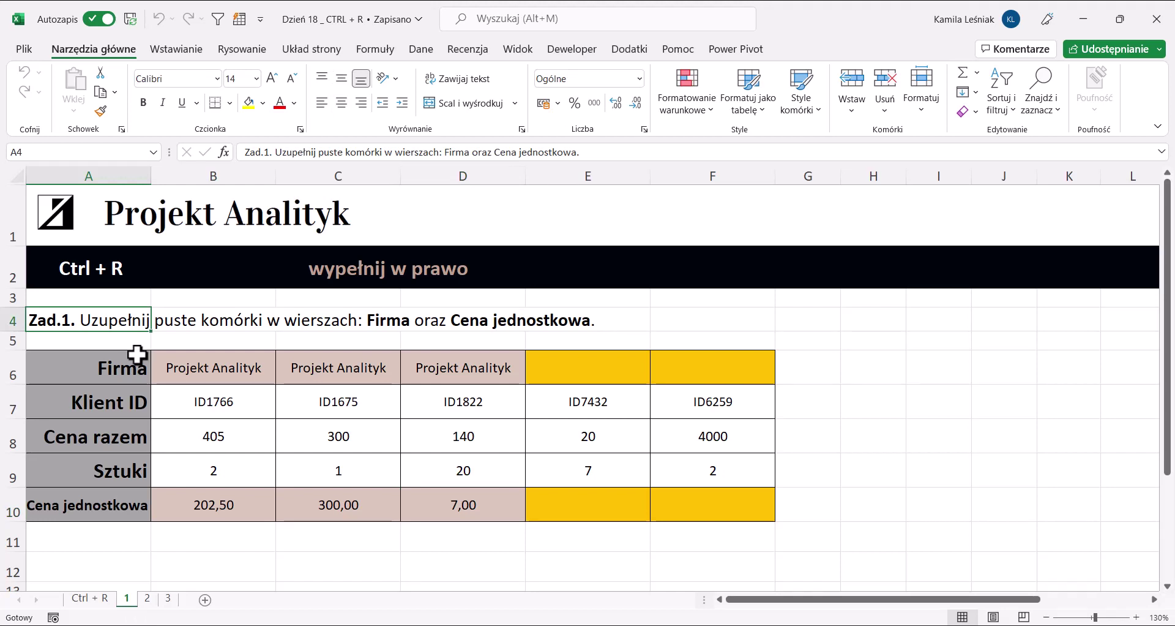
pyautogui.click(609, 371)
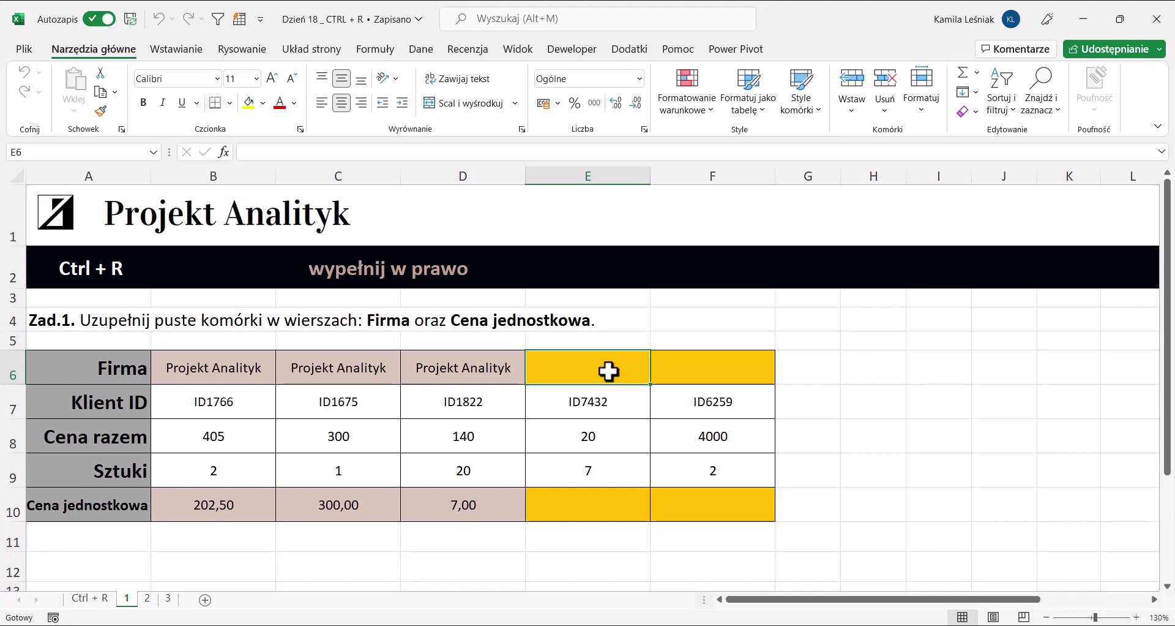
pyautogui.hotkey('ctrl', 'r')
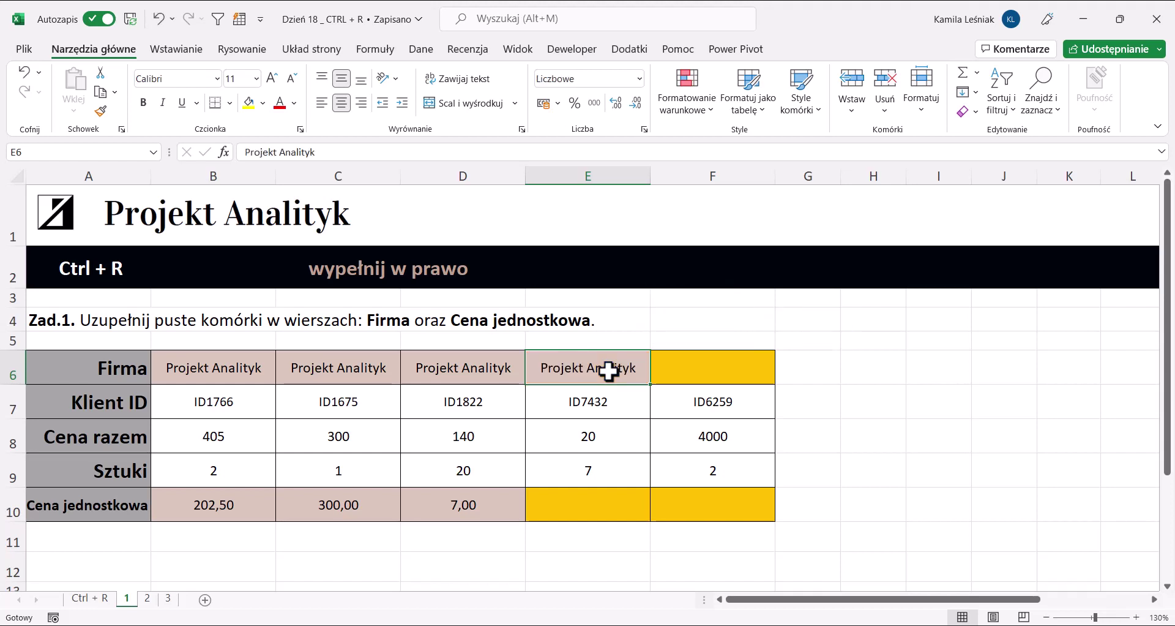
pyautogui.press('Tab')
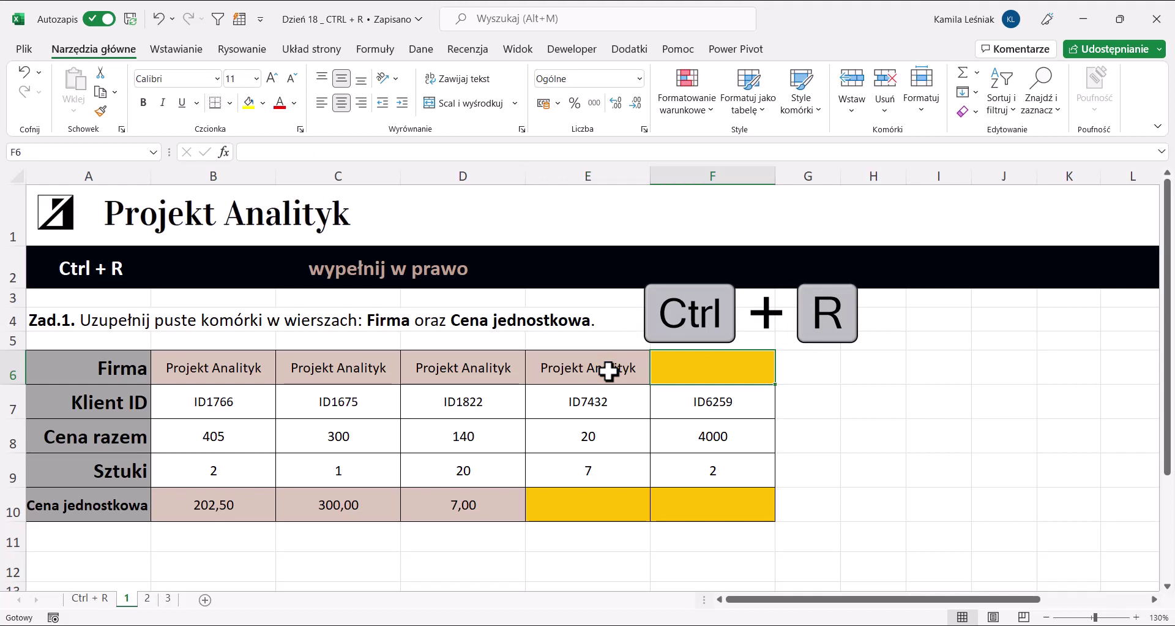
pyautogui.hotkey('ctrl', 'r')
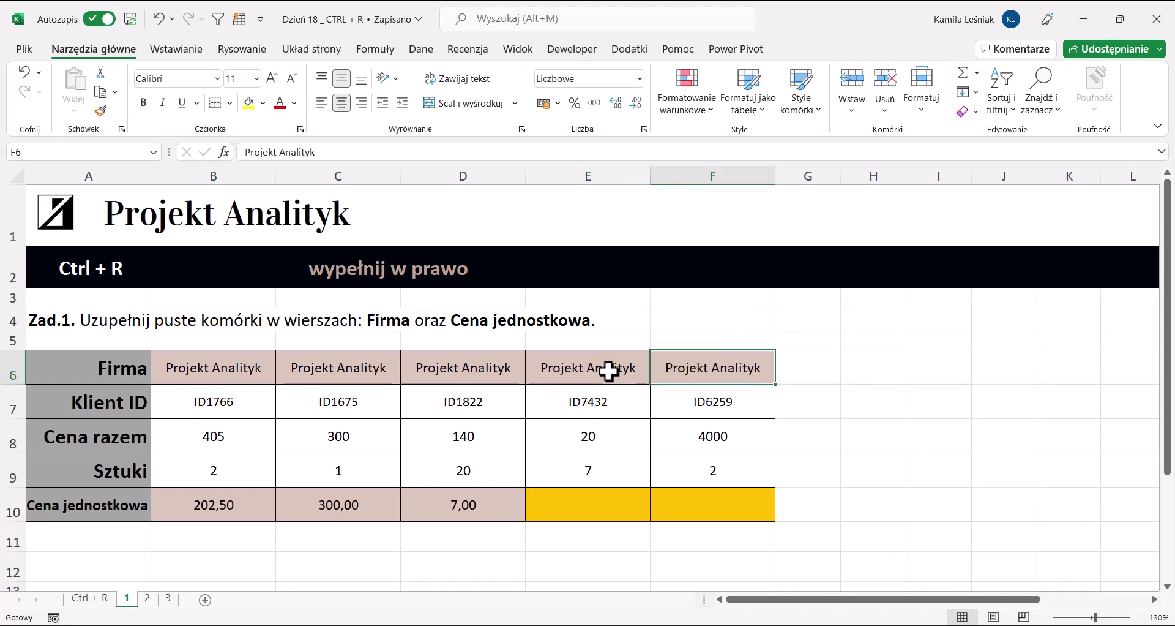
# Copy D10's price-per-quantity formula into E10 and F10, giving 2,86 and 2 000,00.
pyautogui.click(589, 504)
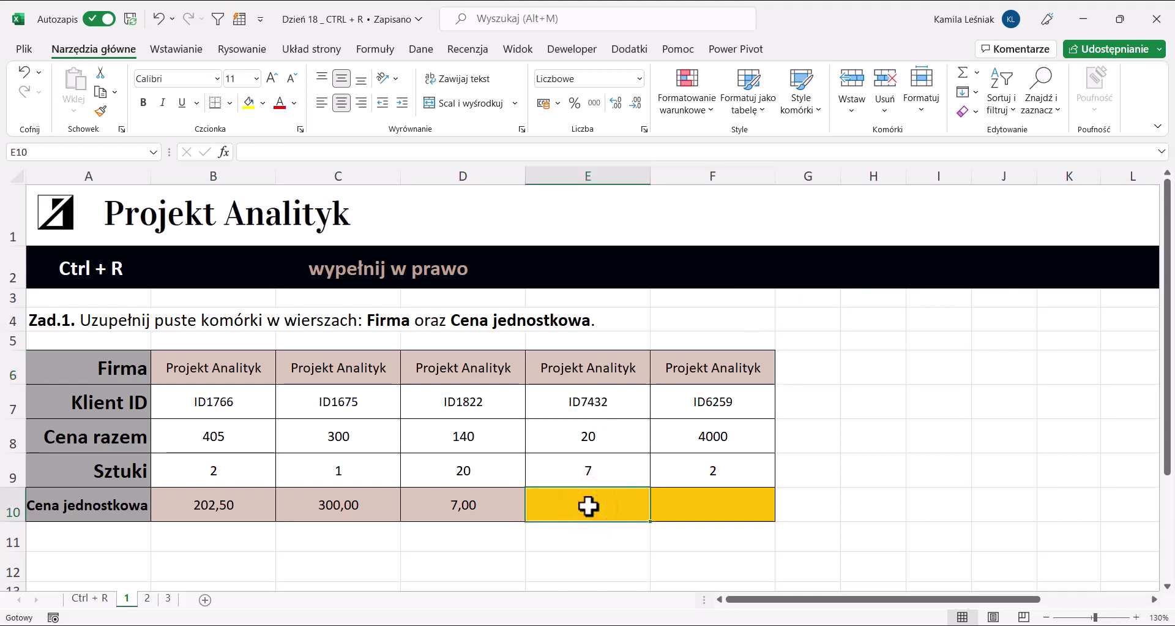
pyautogui.doubleClick(479, 516)
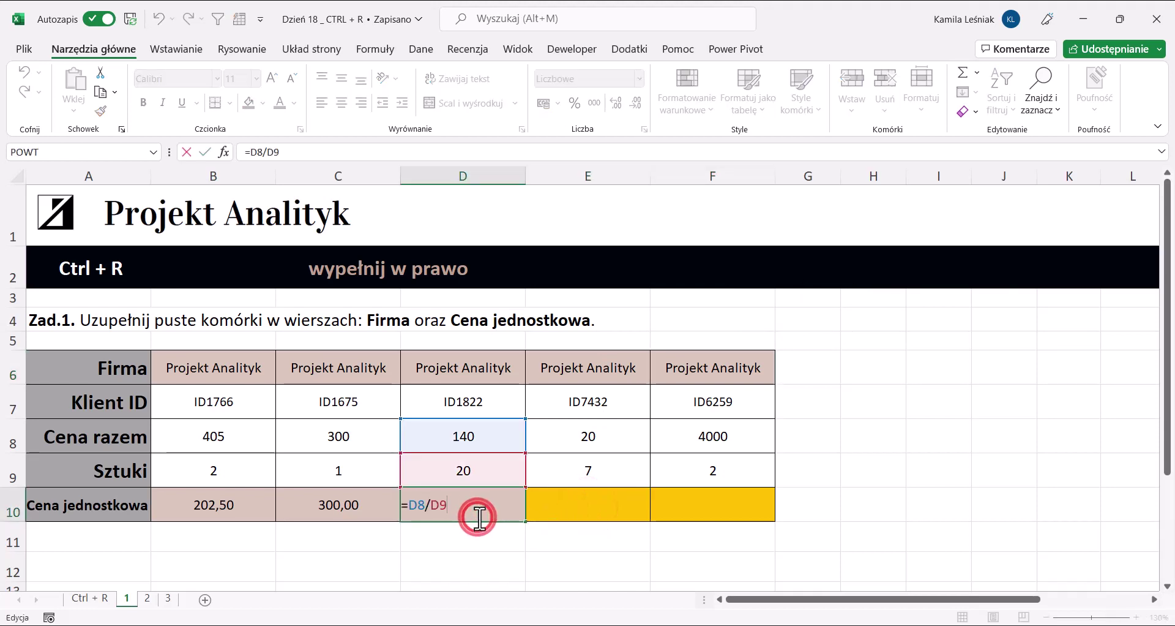
pyautogui.press('Tab')
pyautogui.hotkey('ctrl', 'r')
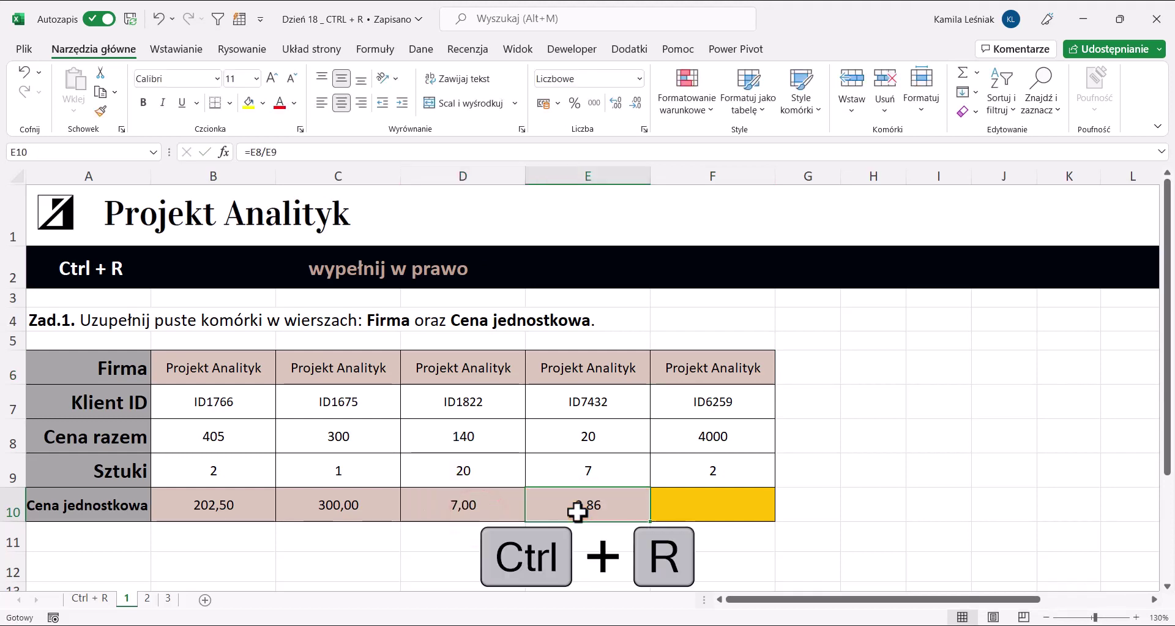
pyautogui.press('Right')
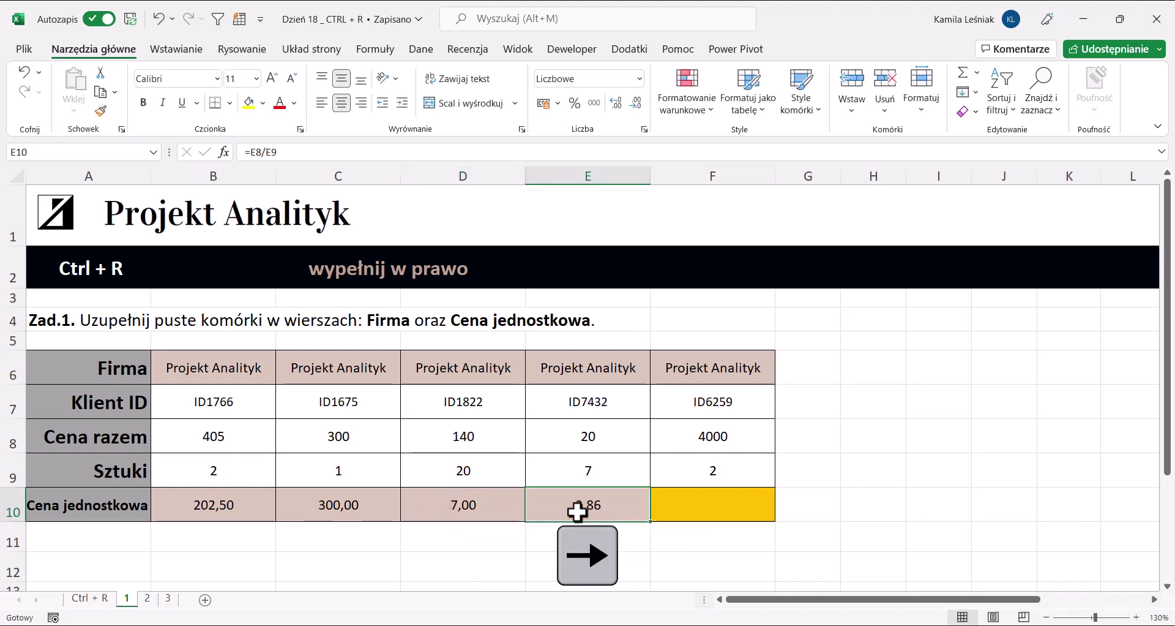
pyautogui.press('Right')
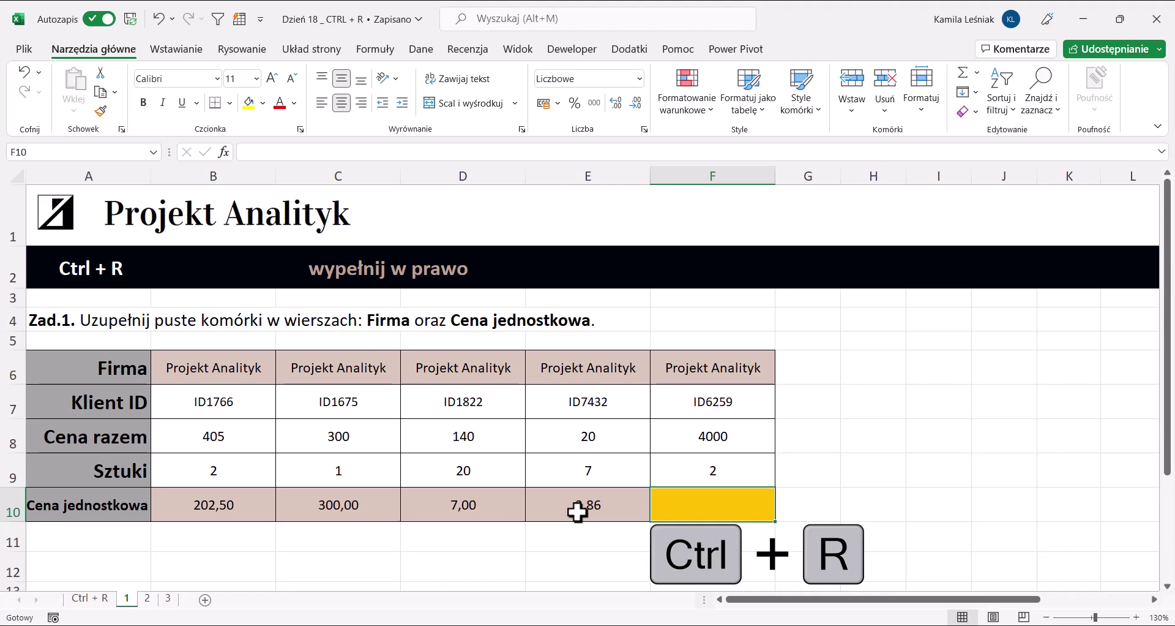
pyautogui.hotkey('ctrl', 'r')
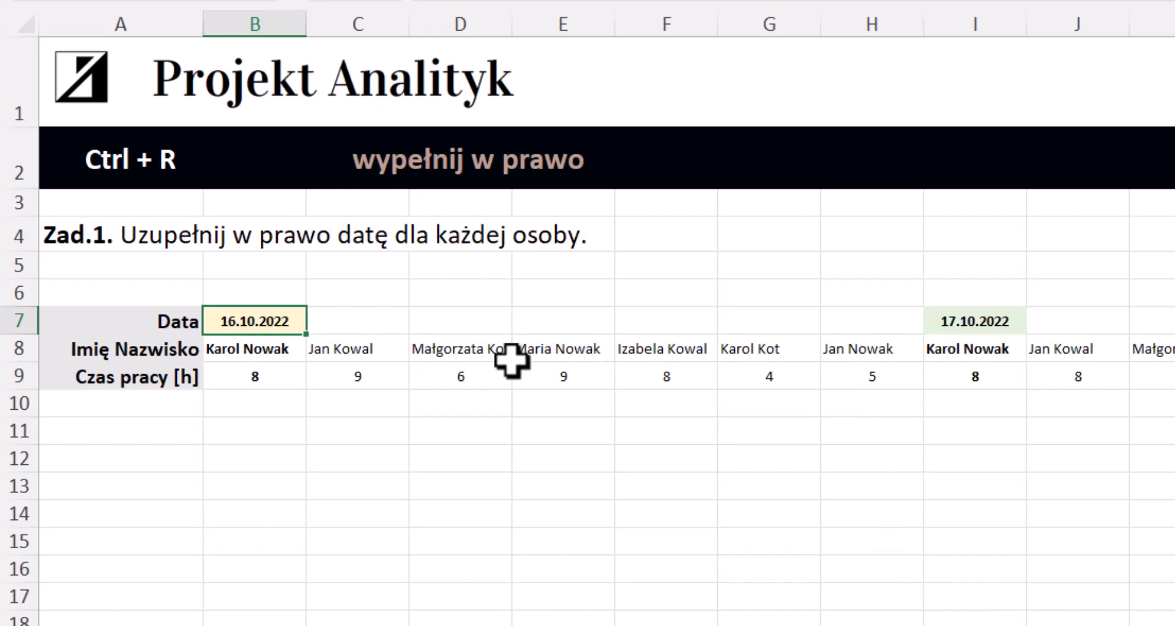
# Fill 16.10.2022 across C7:H7 and 17.10.2022 across J7:O7 with Ctrl+R.
pyautogui.click(252, 321)
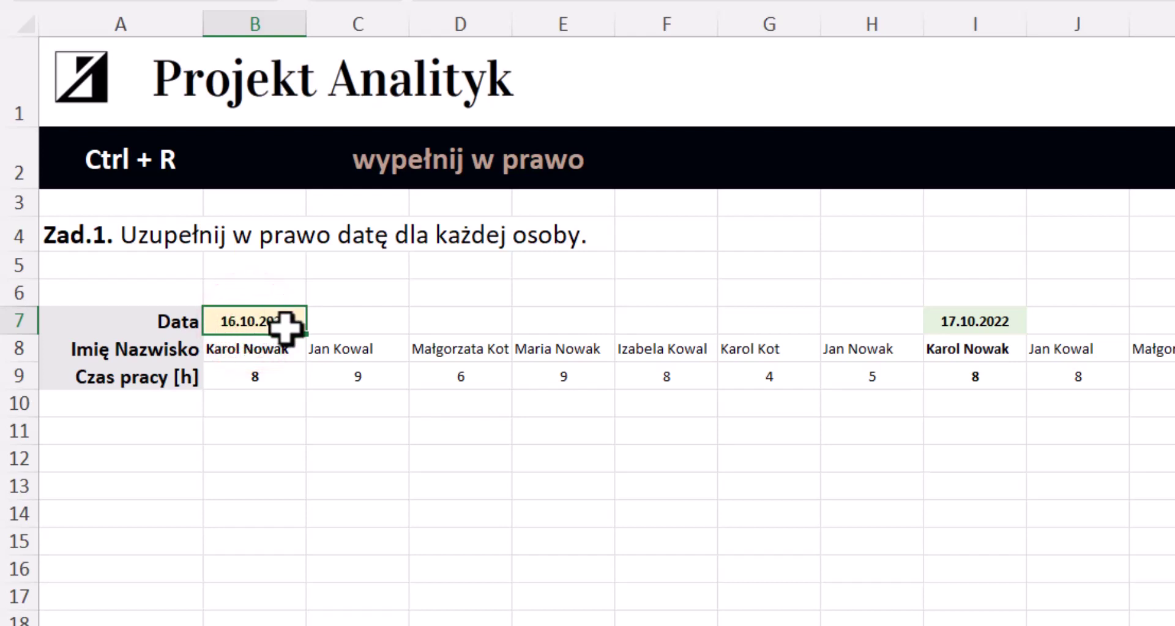
pyautogui.moveTo(272, 325); pyautogui.dragTo(844, 325)
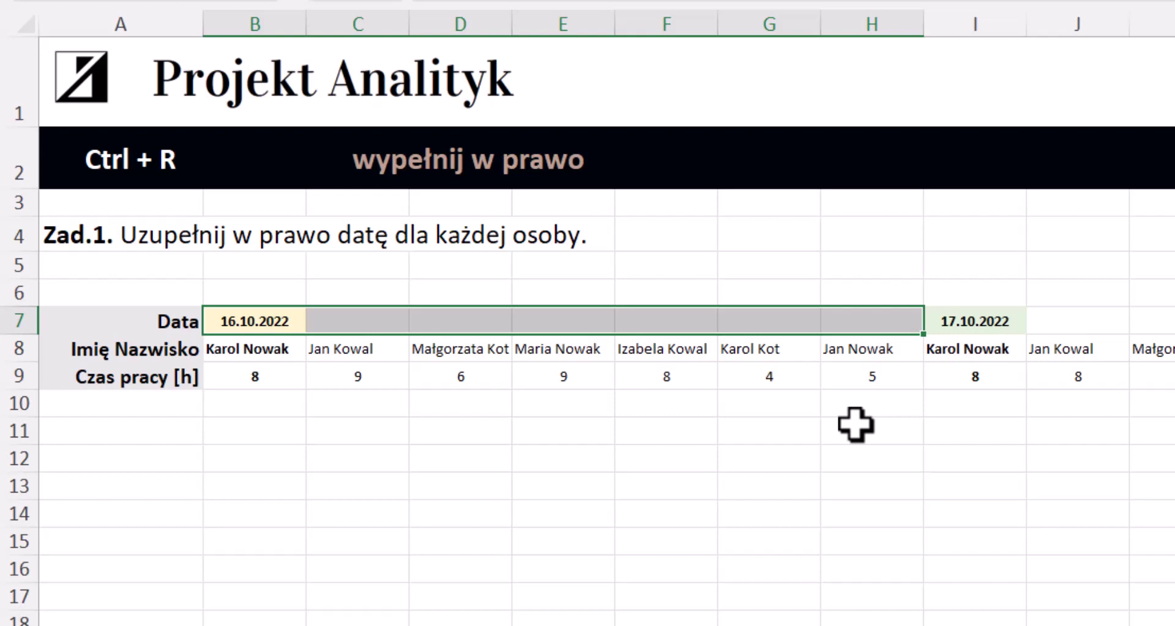
pyautogui.hotkey('ctrl', 'r')
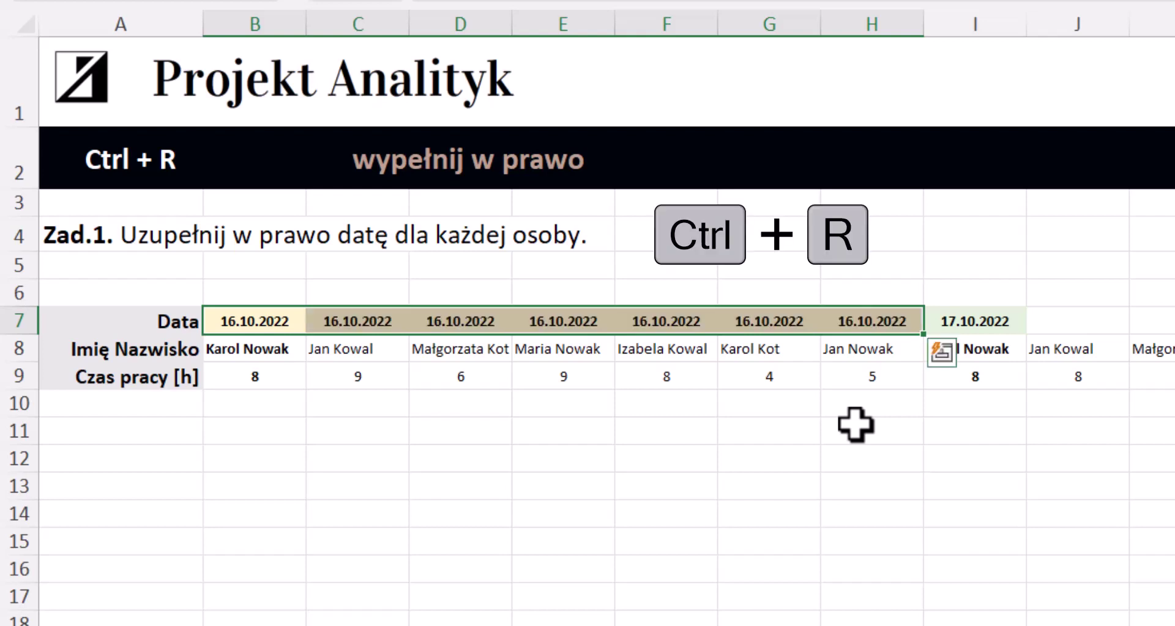
pyautogui.moveTo(947, 320); pyautogui.dragTo(750, 324)
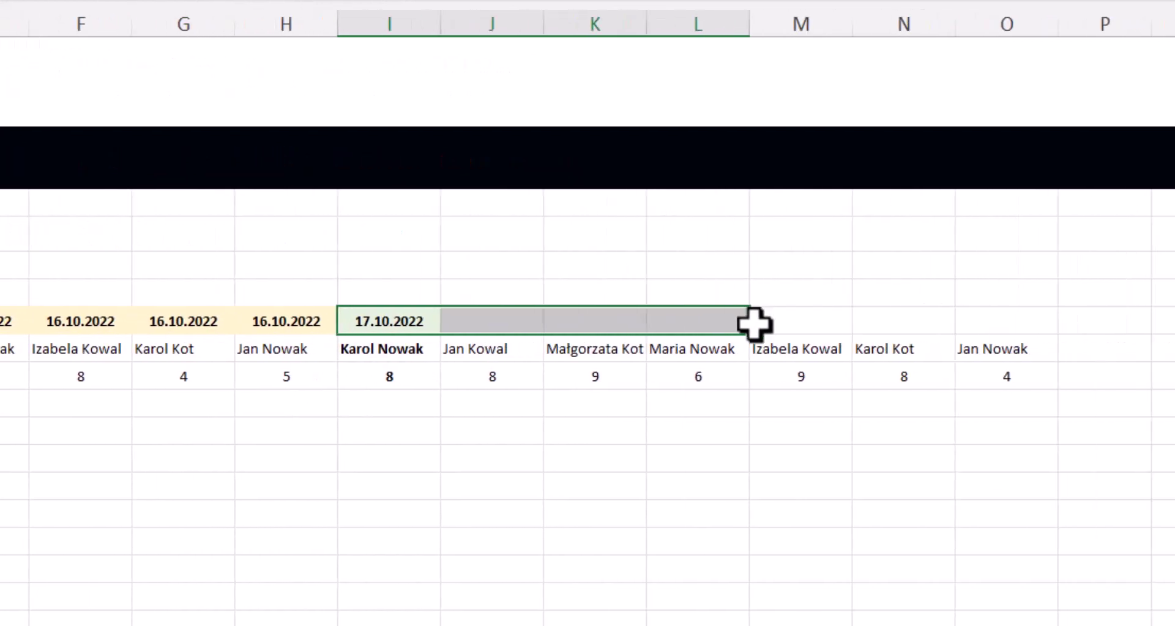
pyautogui.hotkey('ctrl', 'r')
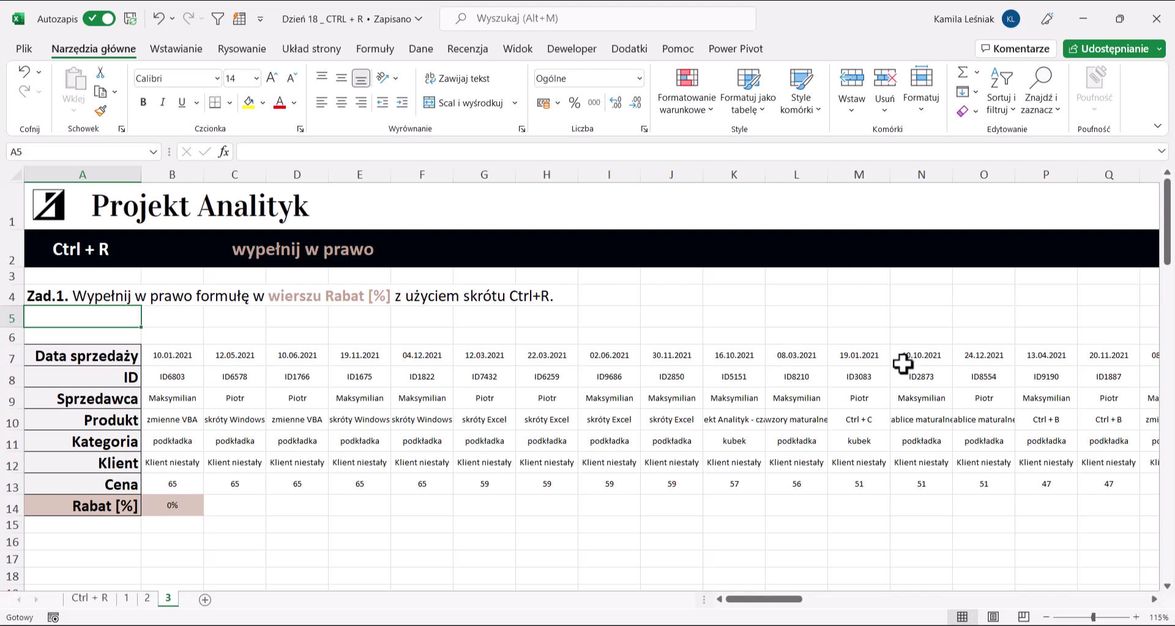
# Inspect the discount IF formula in B14 and confirm the sale data ends at column CU.
pyautogui.click(188, 507)
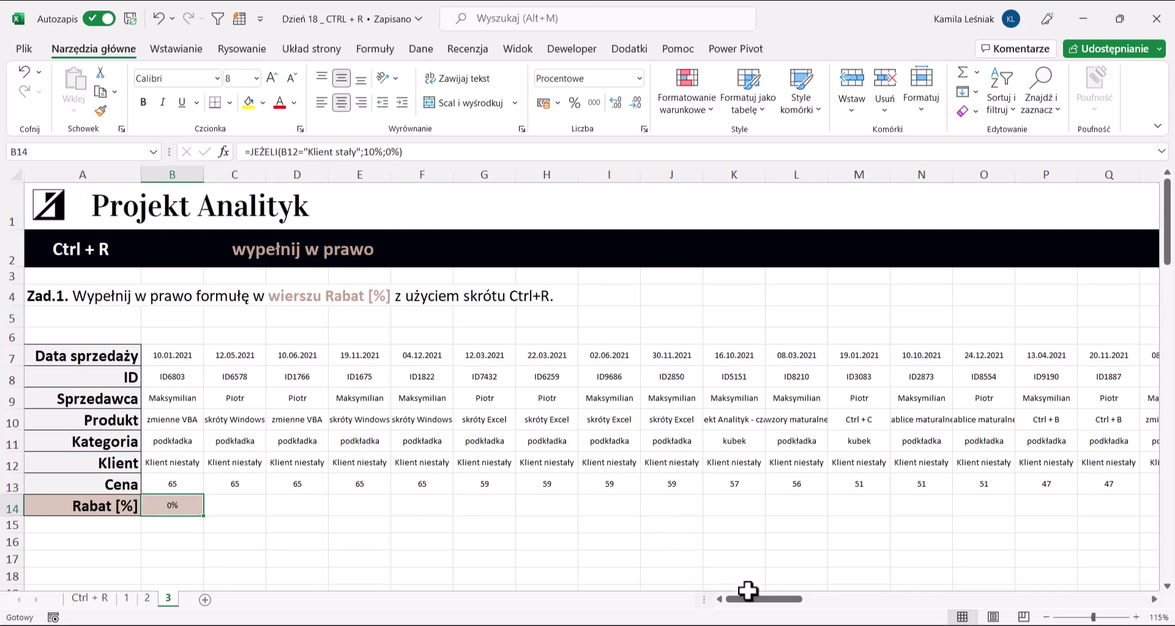
pyautogui.moveTo(739, 600)
pyautogui.mouseDown()
pyautogui.moveTo(1103, 592)
pyautogui.moveTo(704, 600)
pyautogui.mouseUp()
pyautogui.click(1132, 505)
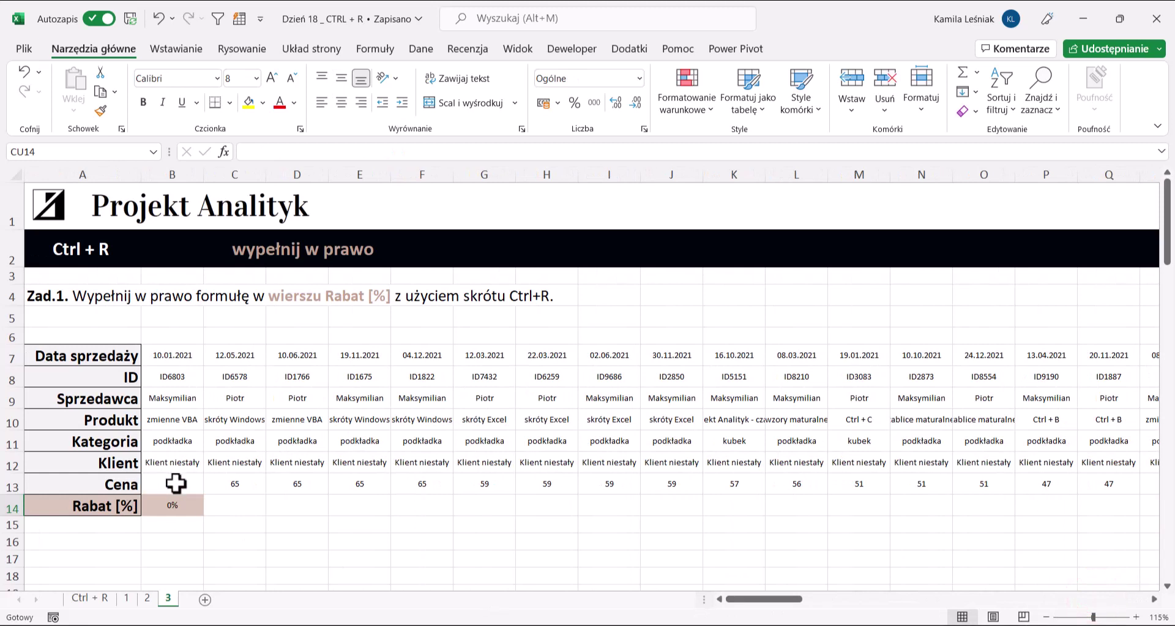
# Select the Rabat [%] range B14:CU14, starting from the last price in row 13.
pyautogui.click(176, 489)
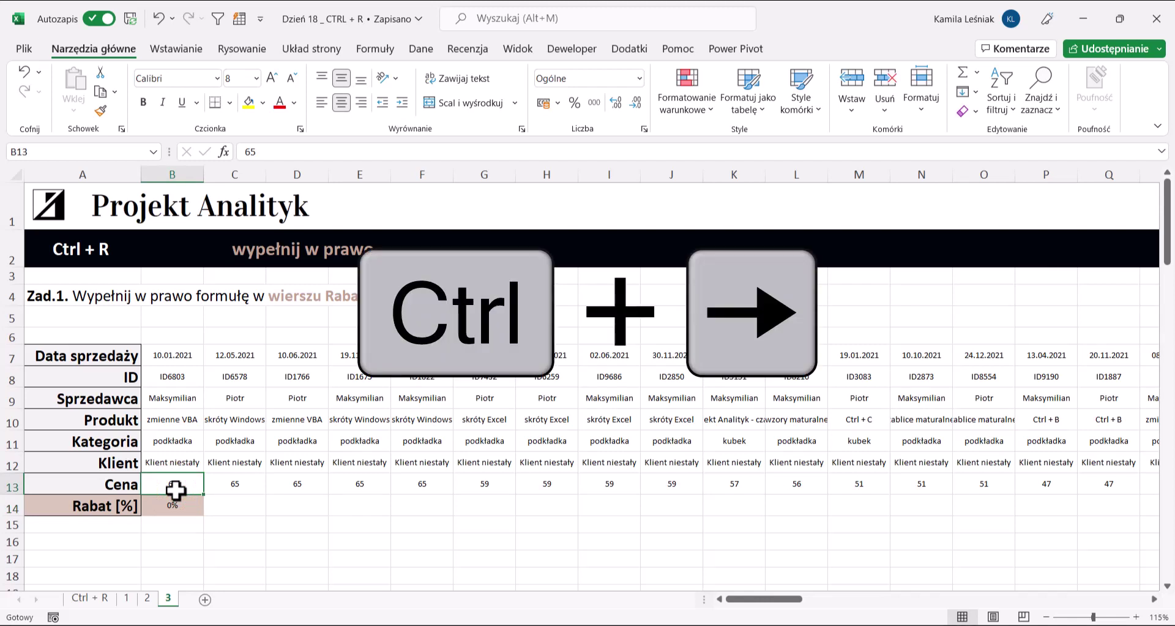
pyautogui.hotkey('ctrl', 'Right')
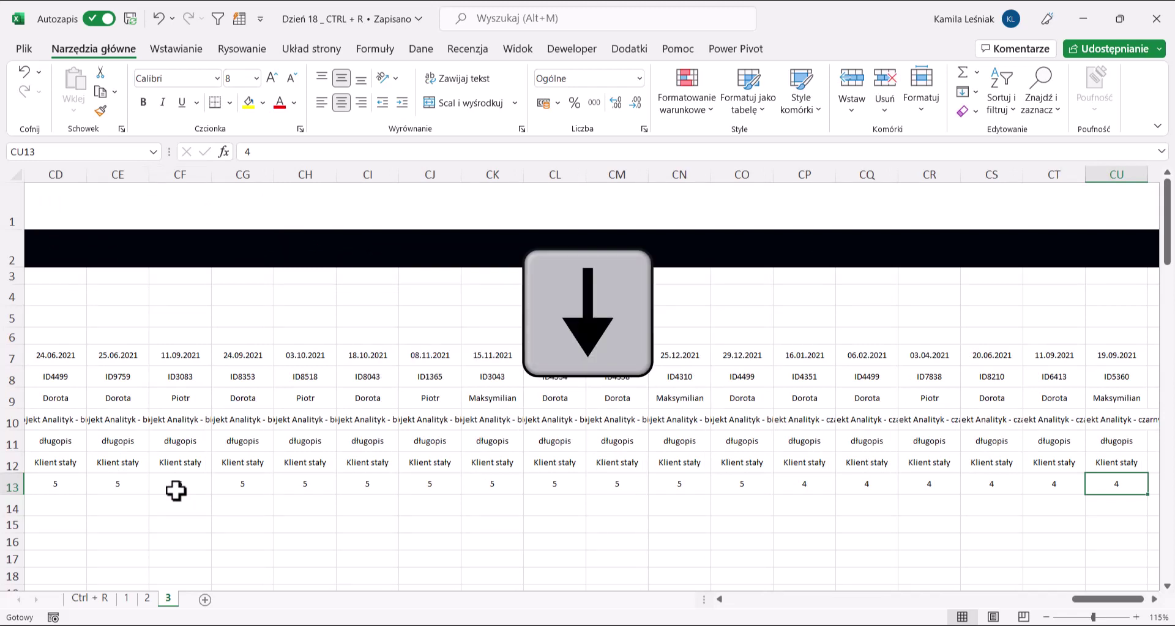
pyautogui.press('Down')
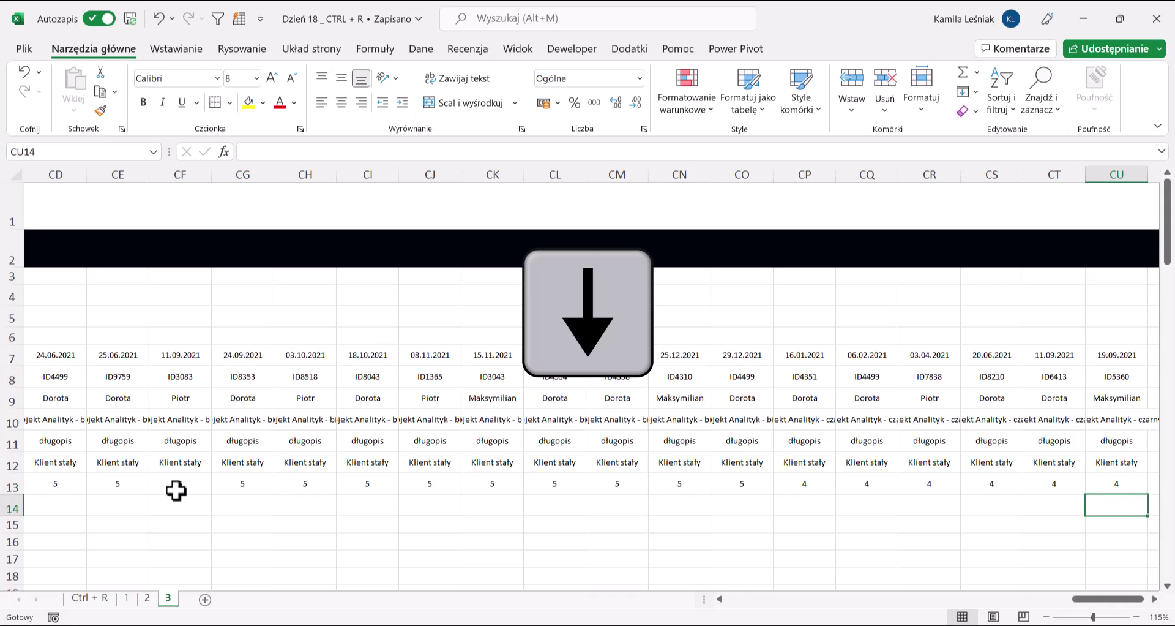
pyautogui.hotkey('ctrl', 'shift', 'Left')
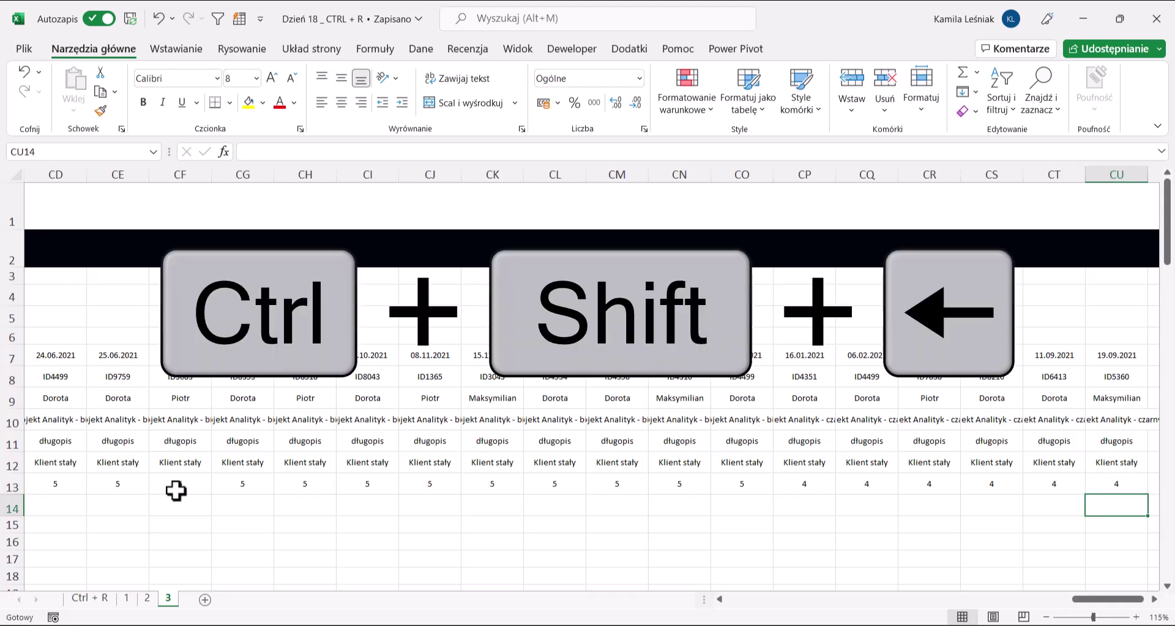
pyautogui.hotkey('ctrl', 'shift', 'Left')
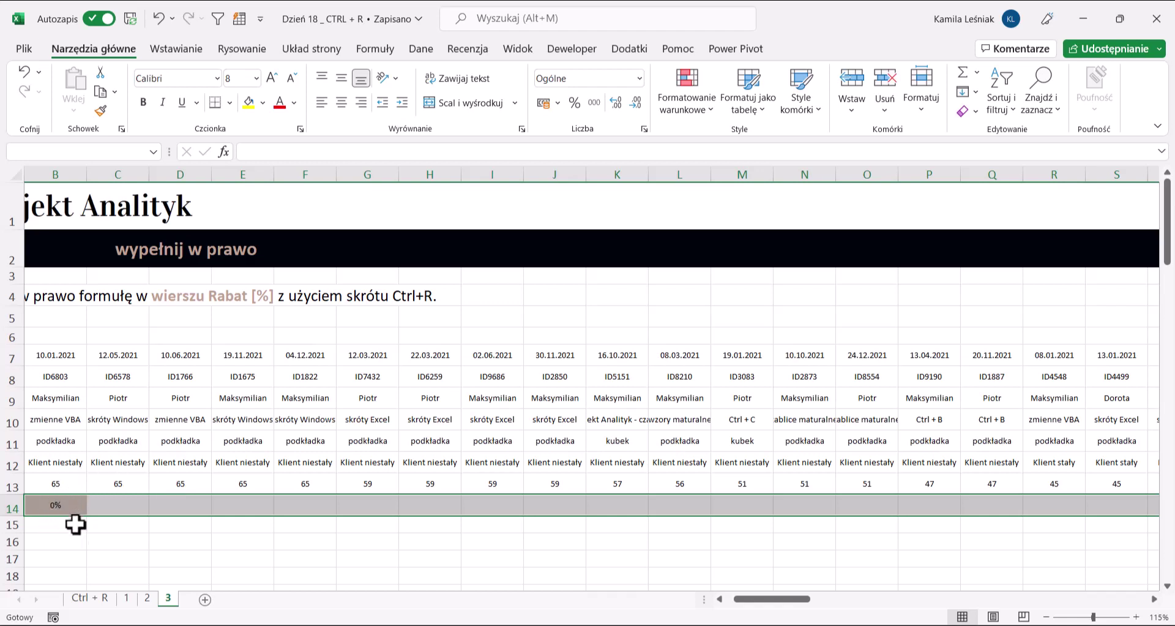
pyautogui.hotkey('ctrl', 'r')
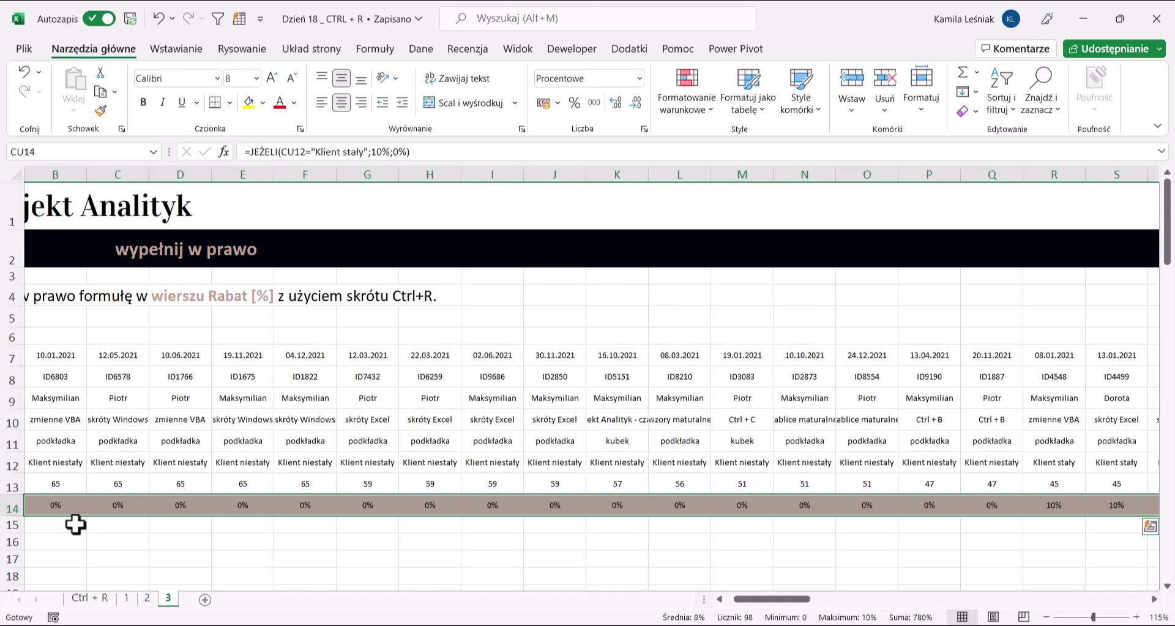
pyautogui.hotkey('ctrl', 'z')
pyautogui.moveTo(1093, 599)
pyautogui.mouseDown()
pyautogui.moveTo(994, 615)
pyautogui.moveTo(1096, 592)
pyautogui.mouseUp()
pyautogui.click(160, 483)
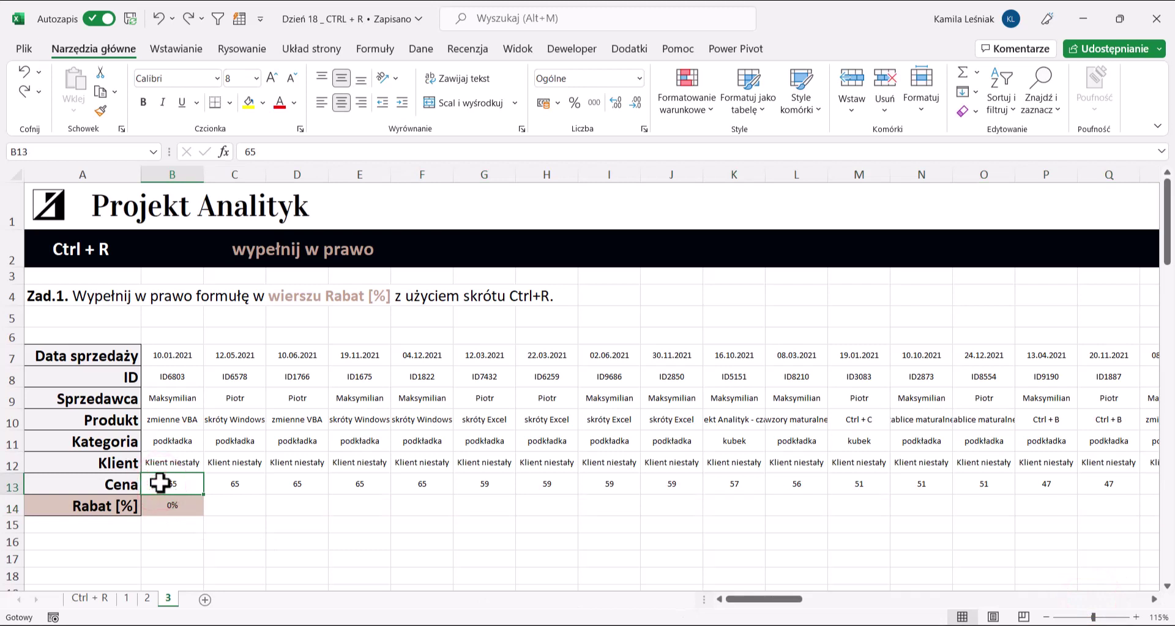
# Select B14:CU14 and fill the discount IF formula right, showing 0% or 10% per sale.
pyautogui.hotkey('ctrl', 'Right')
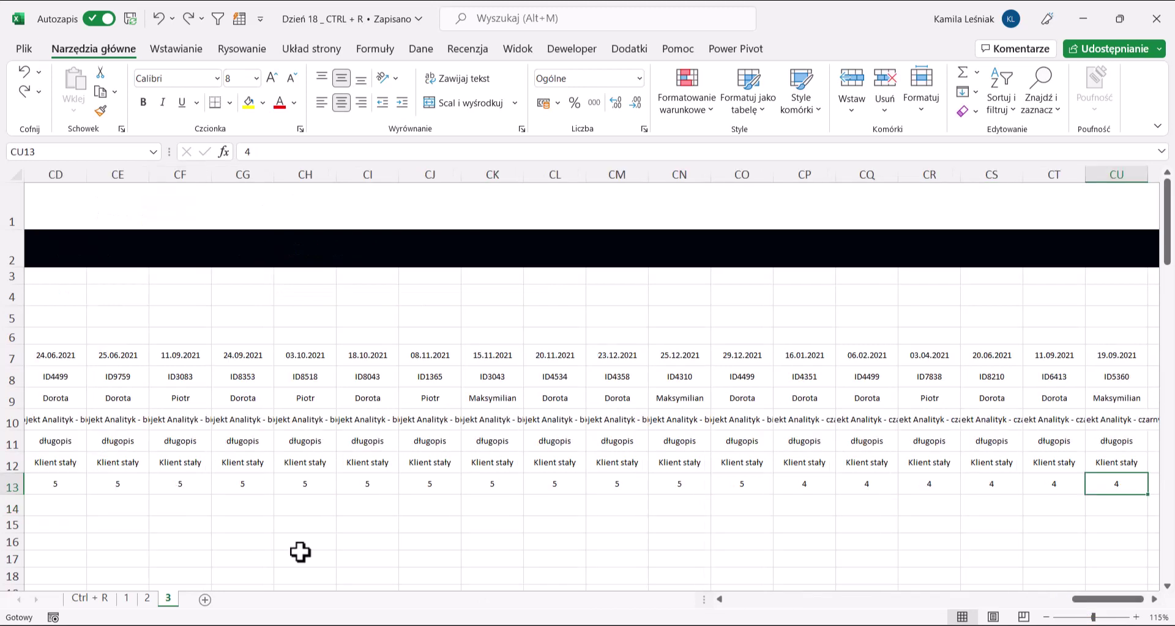
pyautogui.press('Down')
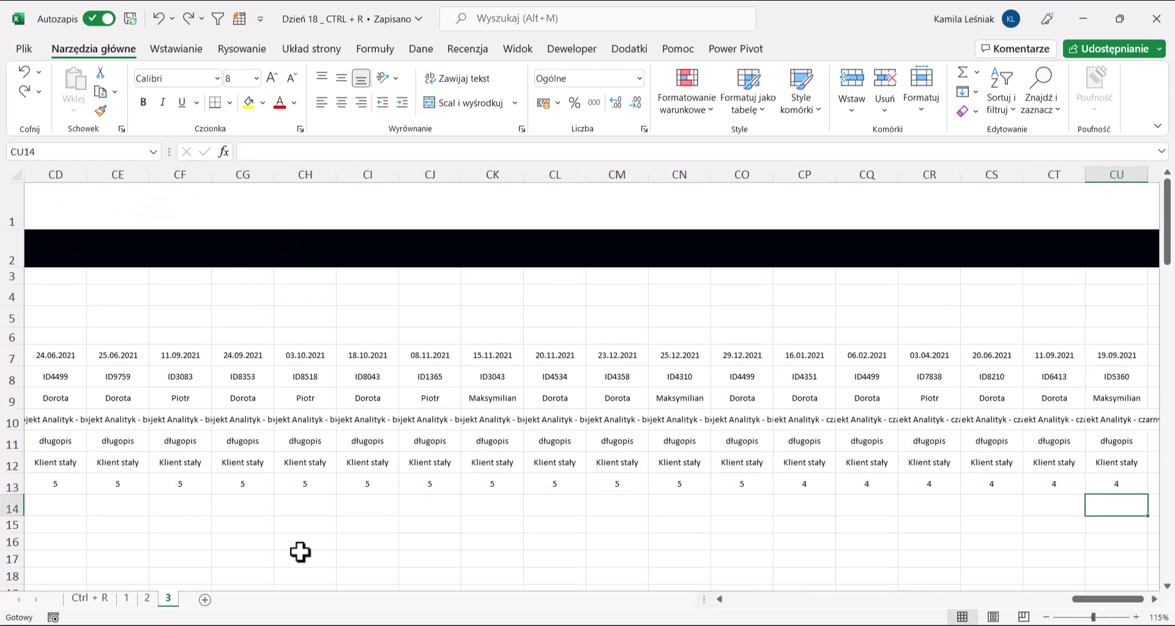
pyautogui.hotkey('ctrl', 'shift', 'Left')
pyautogui.hotkey('ctrl', 'r')
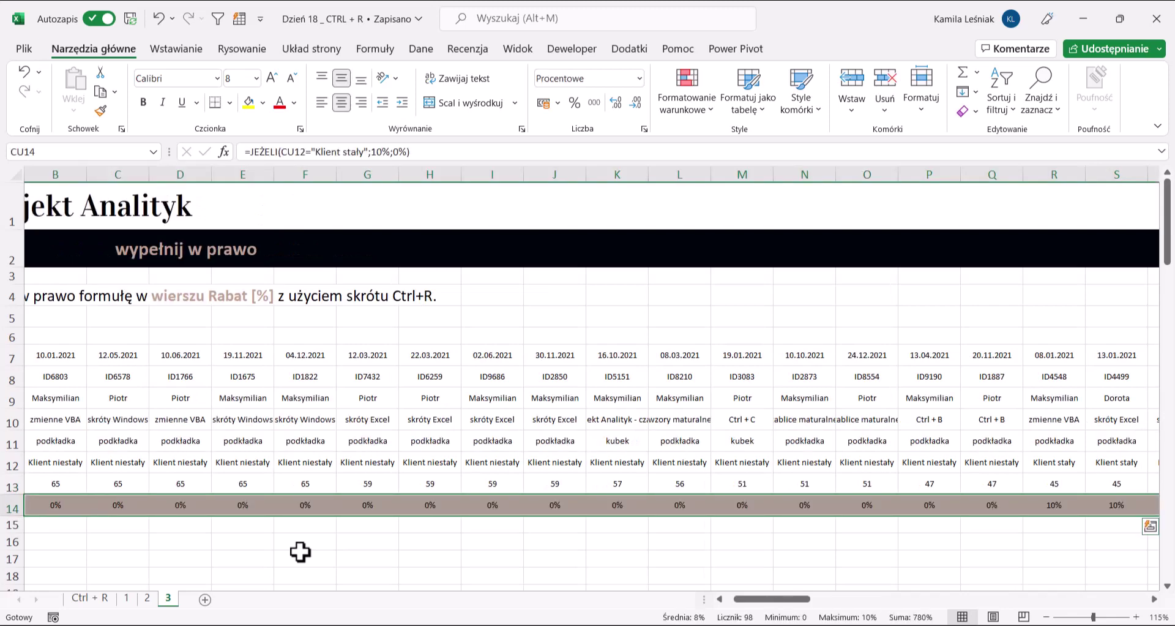